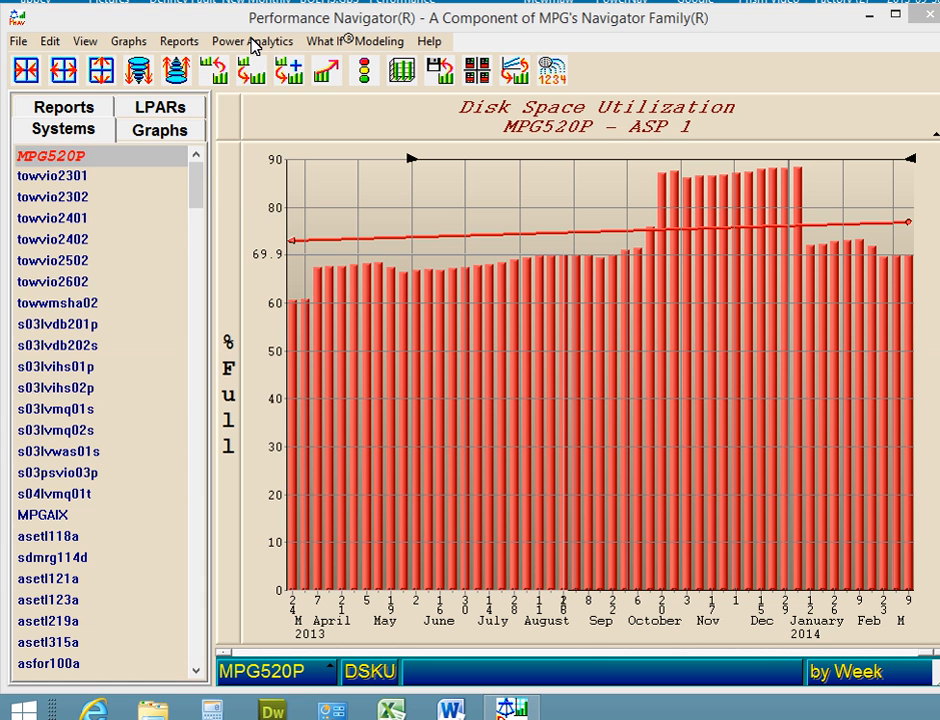
# Step: Reset the stored EXPO data for all periods
pyautogui.click(253, 44)
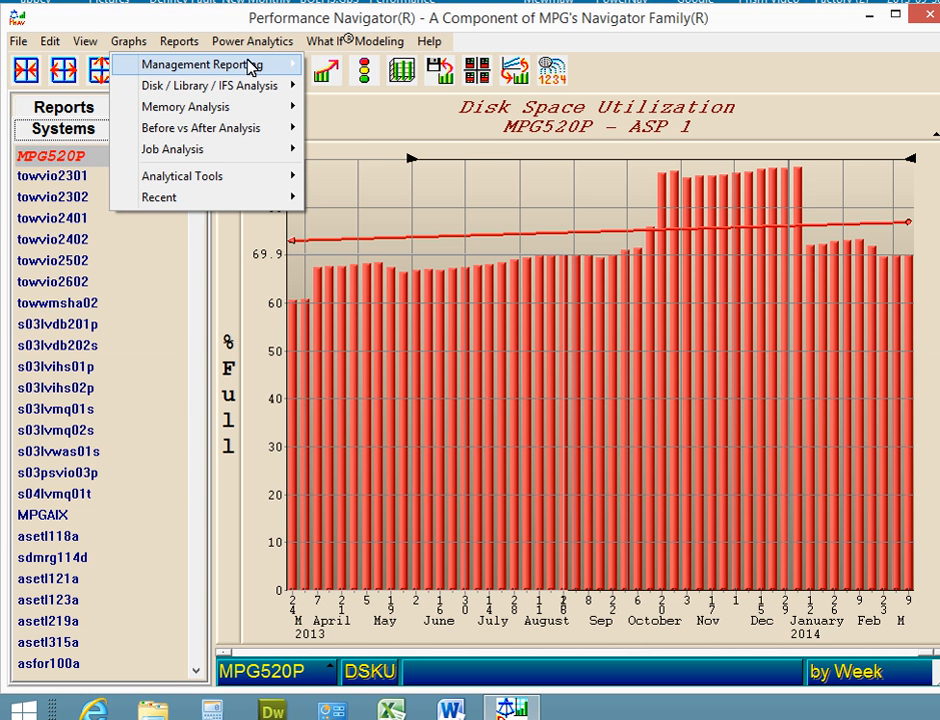
pyautogui.moveTo(250, 67)
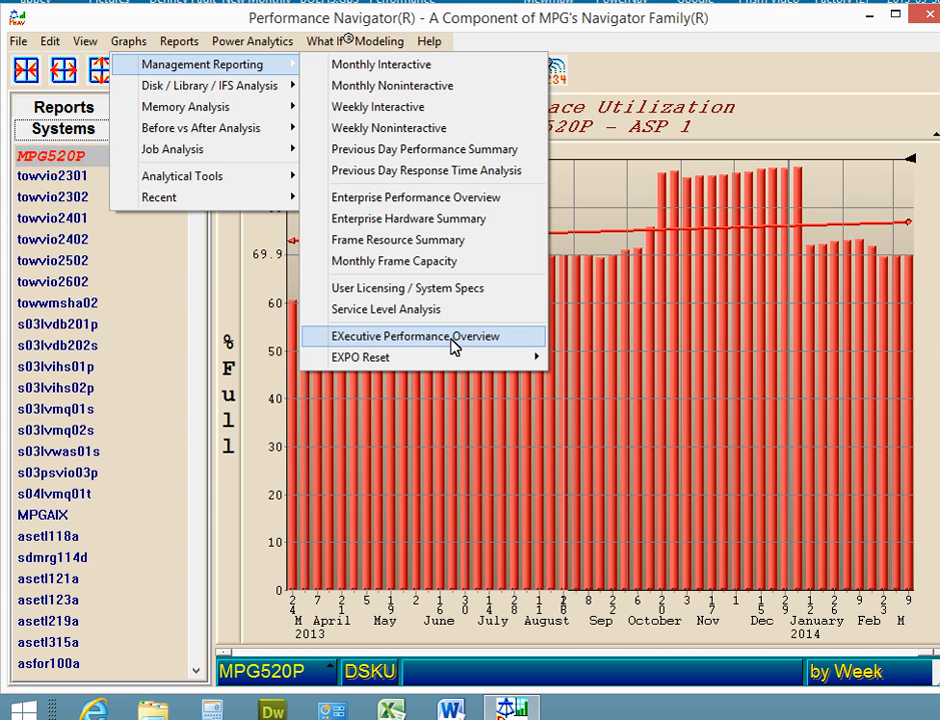
pyautogui.moveTo(426, 361)
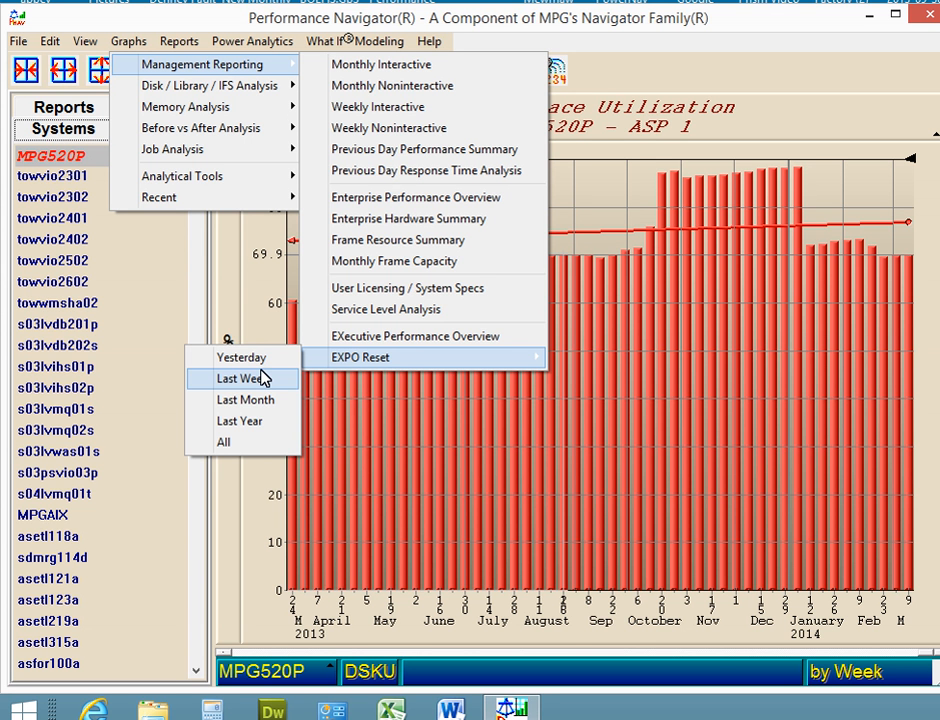
pyautogui.click(238, 445)
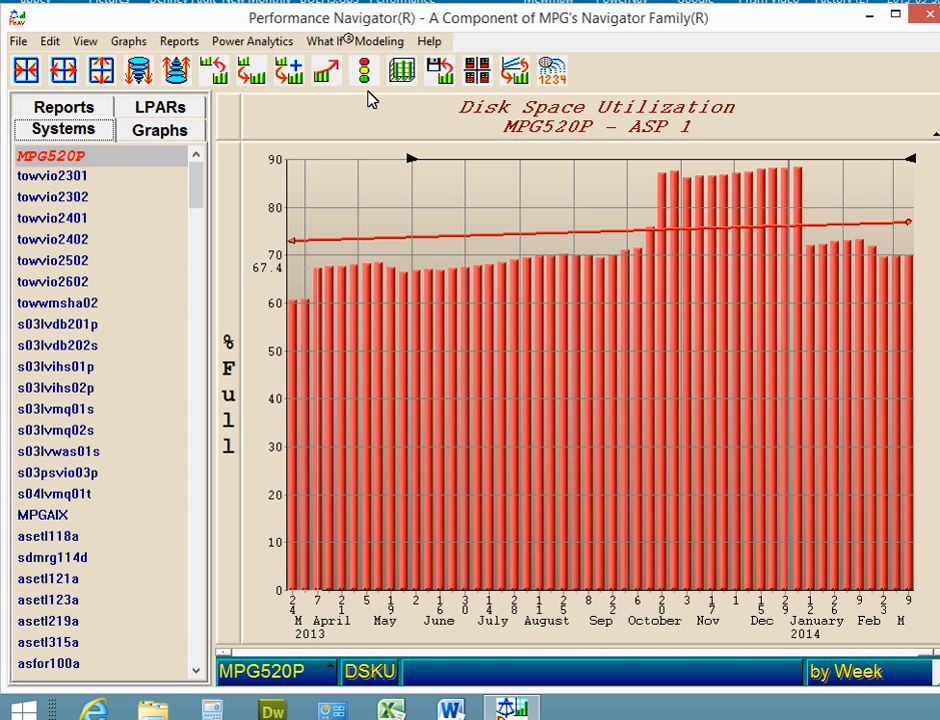
# Step: Run the EXecutive Performance Overview for the current system only
pyautogui.click(257, 43)
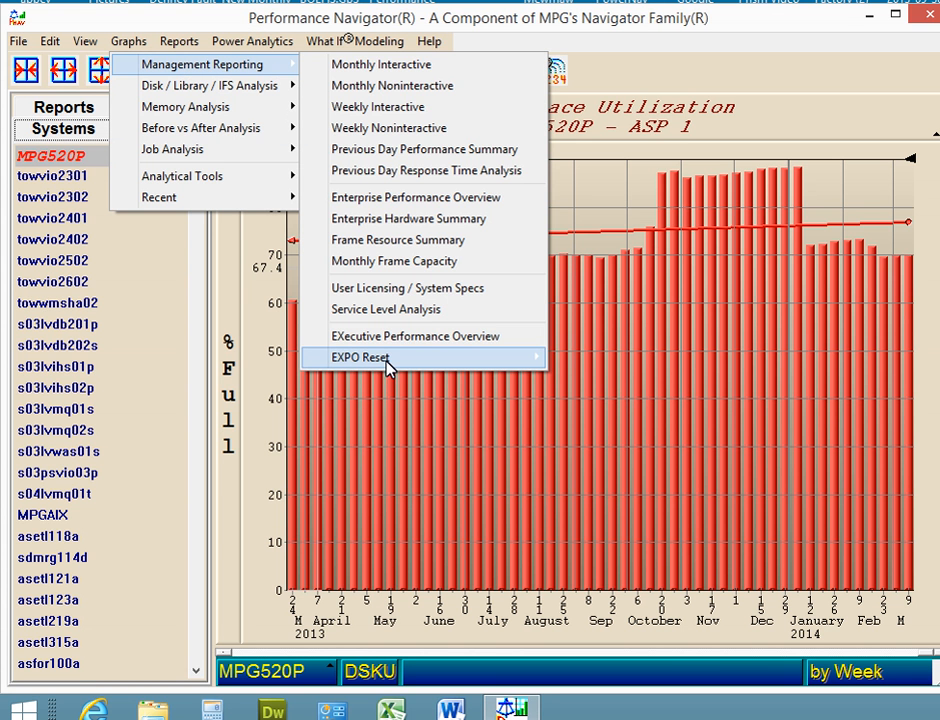
pyautogui.moveTo(388, 362)
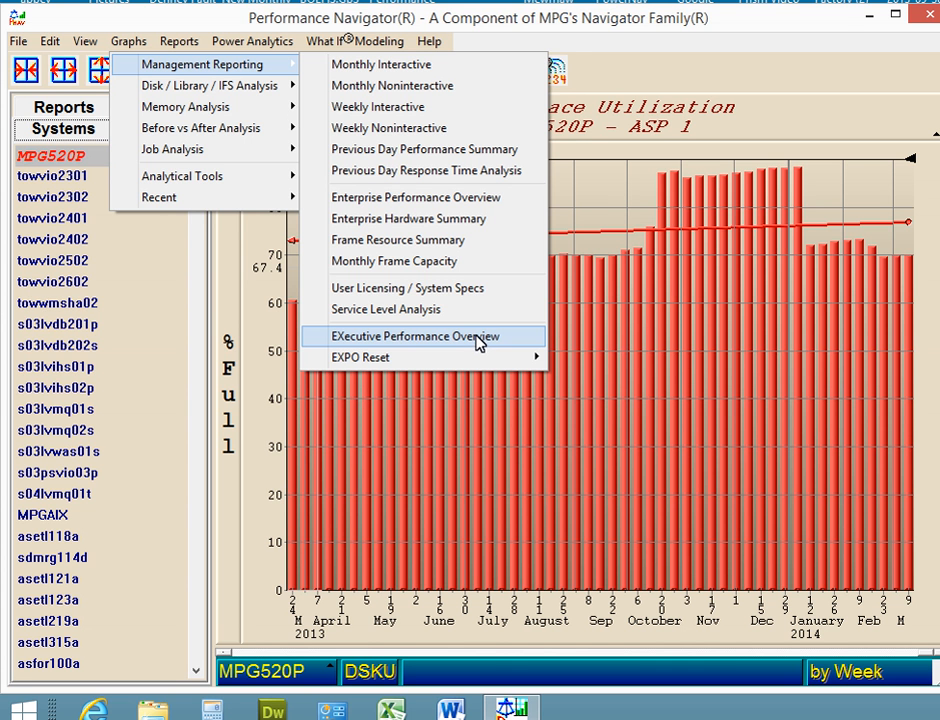
pyautogui.click(477, 341)
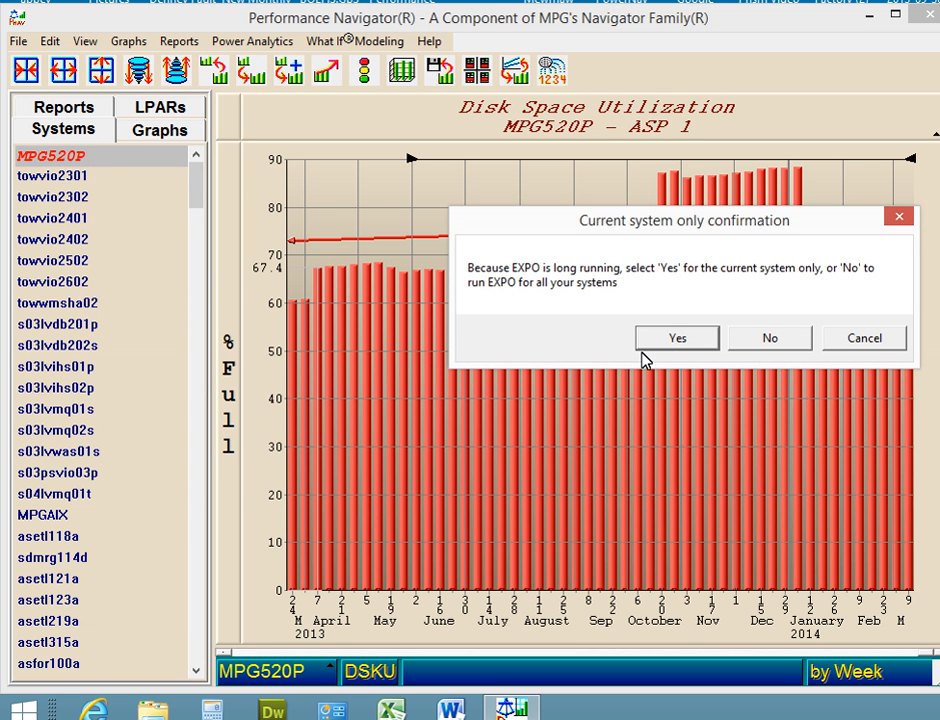
pyautogui.click(679, 341)
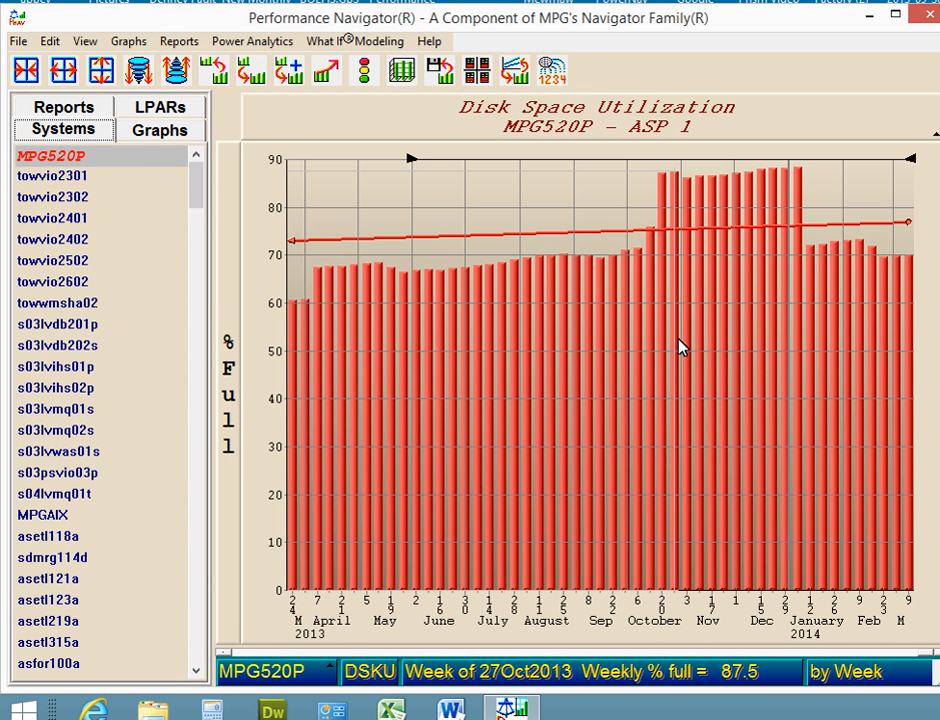
pyautogui.click(426, 528)
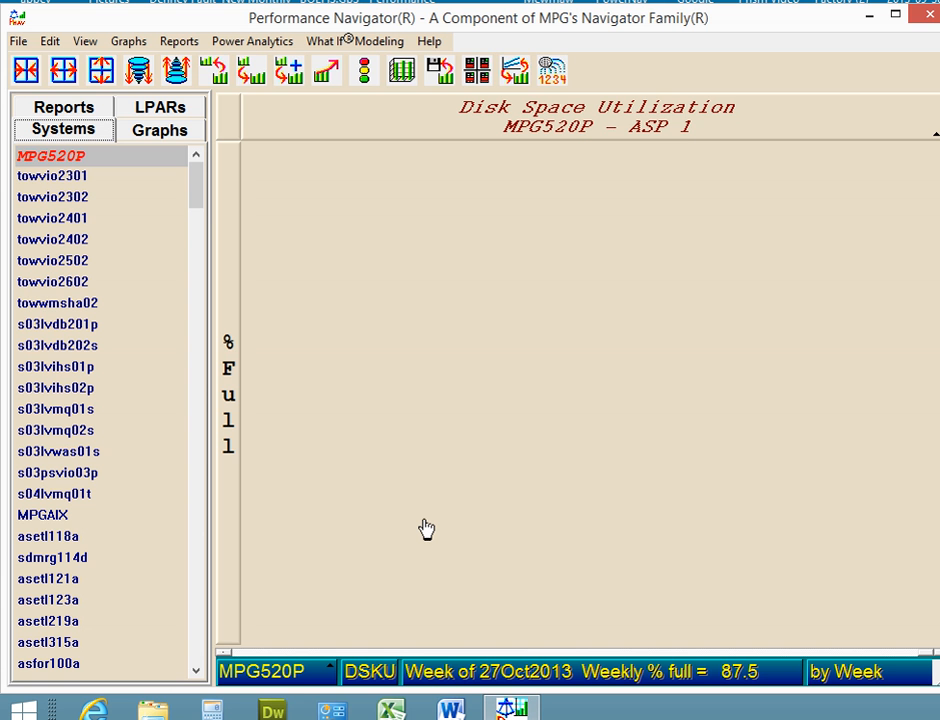
pyautogui.click(364, 676)
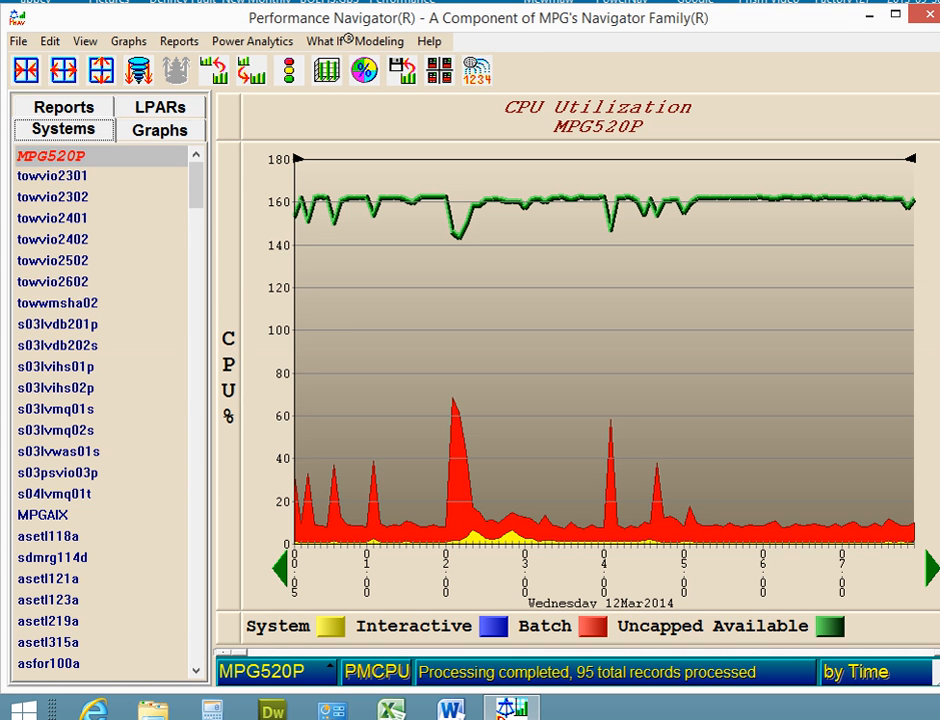
pyautogui.click(478, 70)
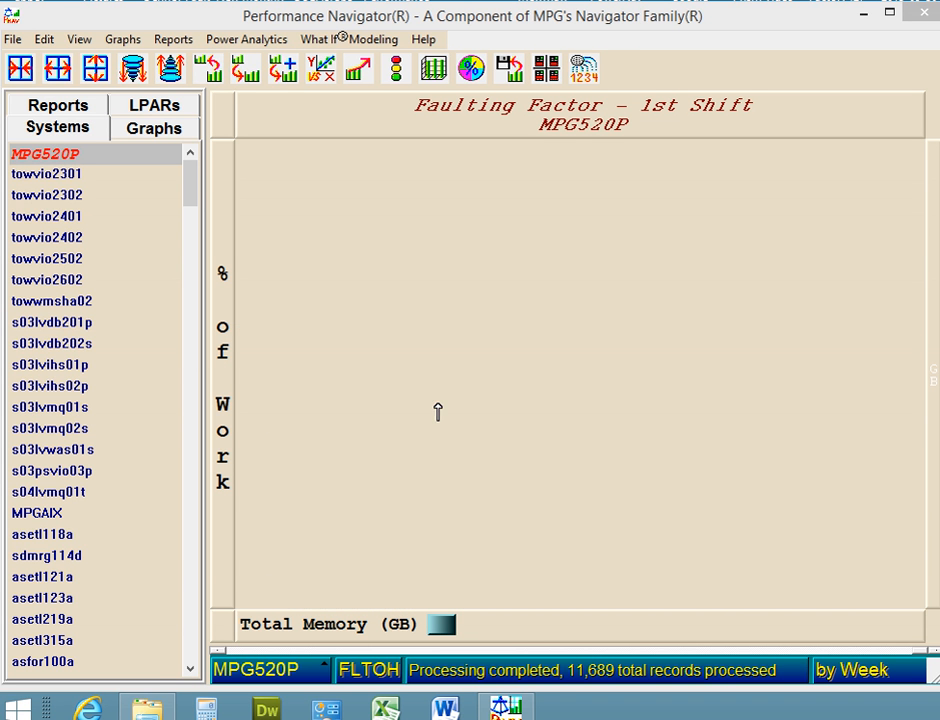
# Step: Show the EXPO output page in a wider window and view the generated report files in the EPO folder
pyautogui.click(148, 710)
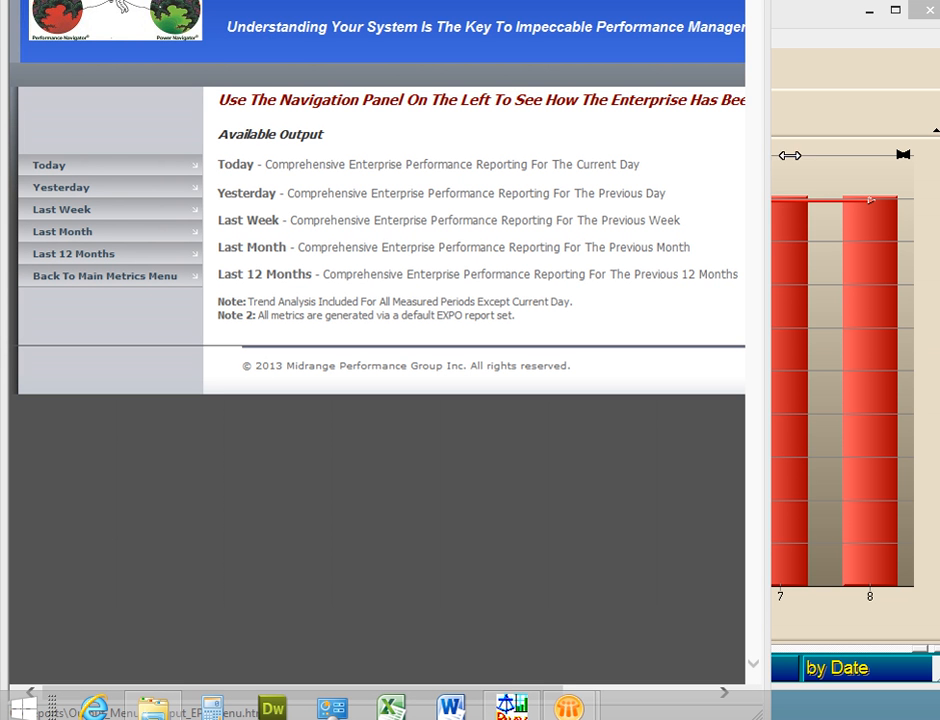
pyautogui.moveTo(766, 187); pyautogui.dragTo(920, 175)
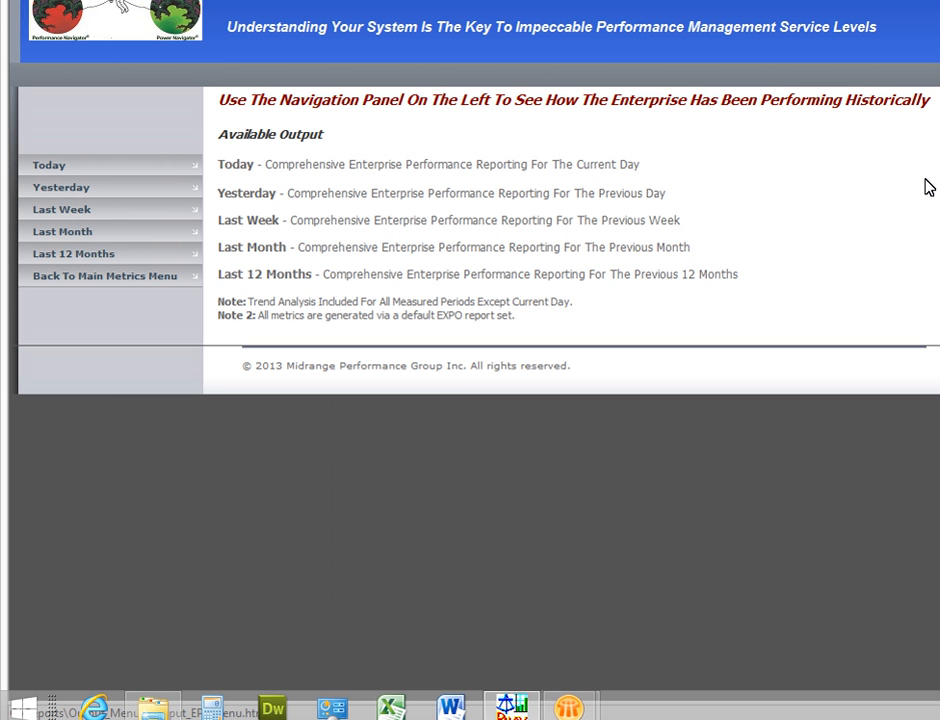
pyautogui.click(148, 710)
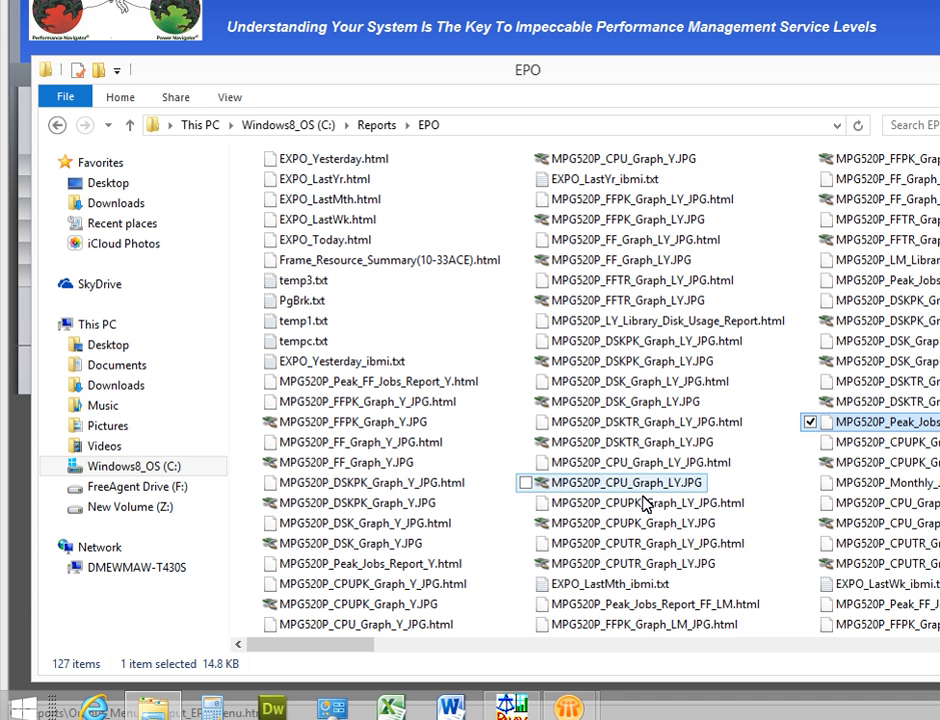
# Step: Return to the EXPO output page, open the Last Month overview and drill into MPG520P's average CPU utilization
pyautogui.click(704, 16)
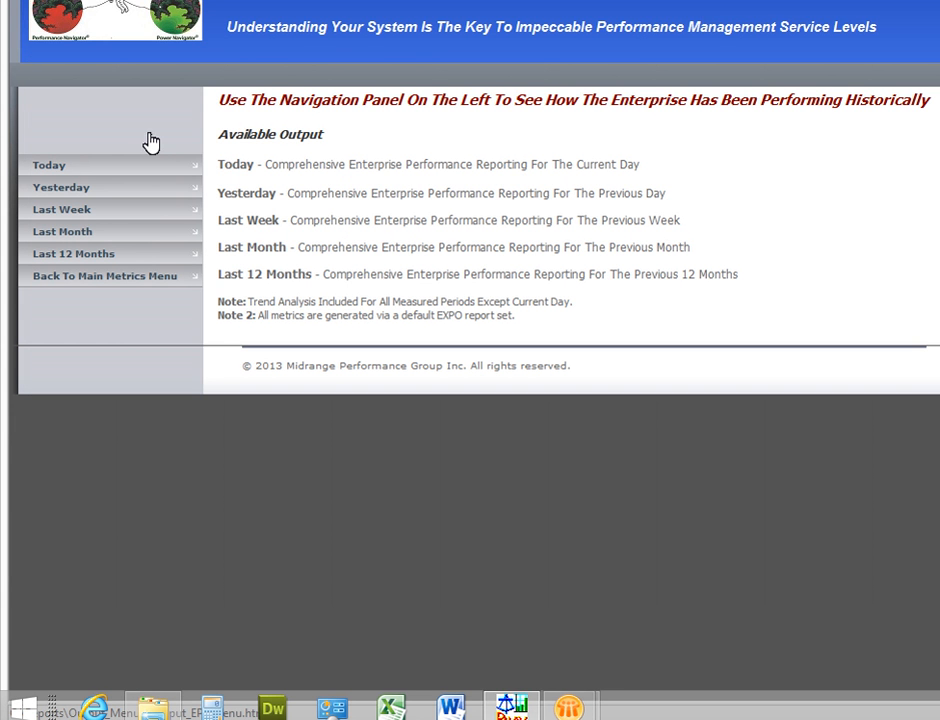
pyautogui.click(68, 234)
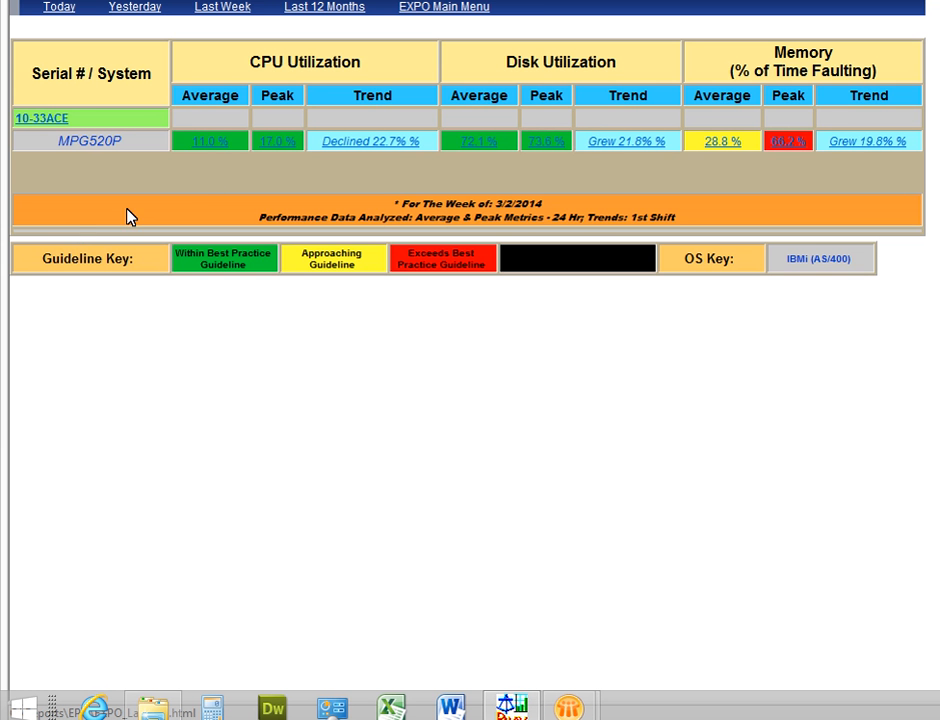
pyautogui.click(210, 145)
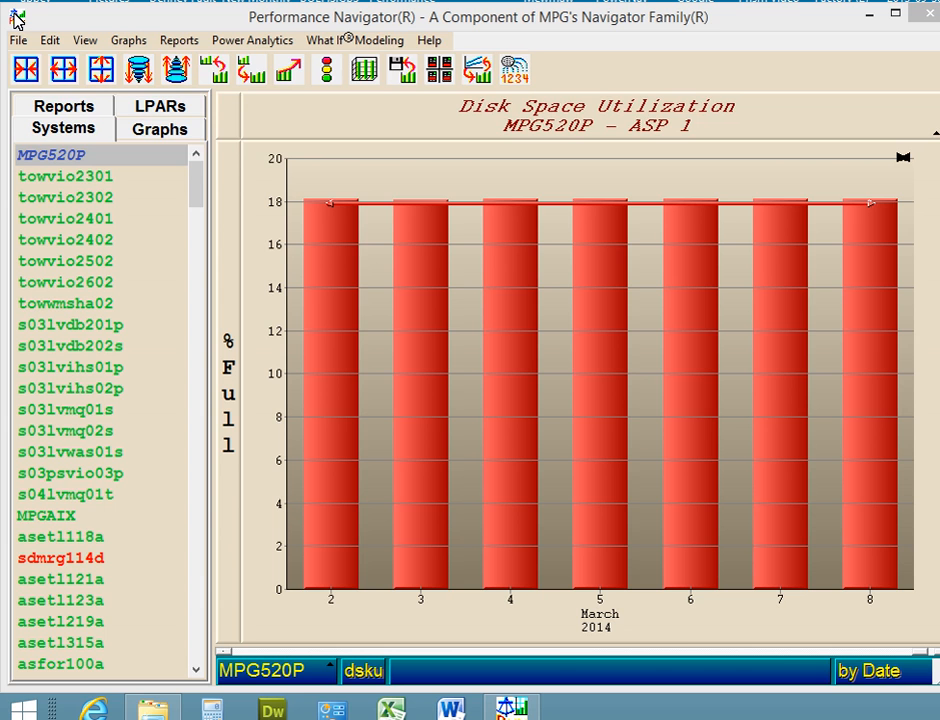
# Step: Create a new report set named EXPO in Performance Navigator and look through its available graphs
pyautogui.click(52, 41)
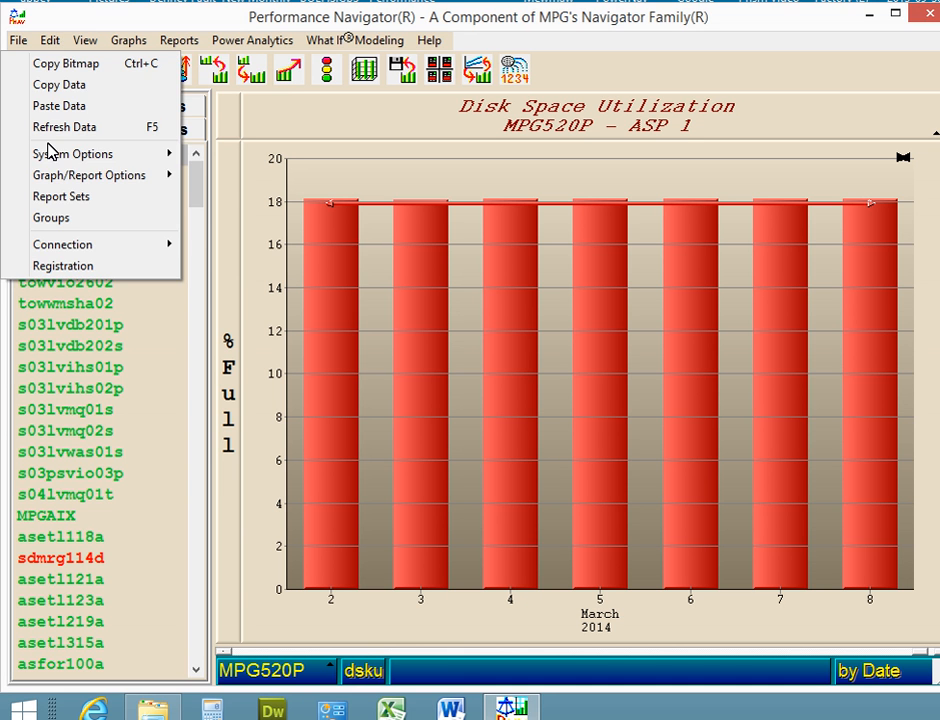
pyautogui.click(62, 197)
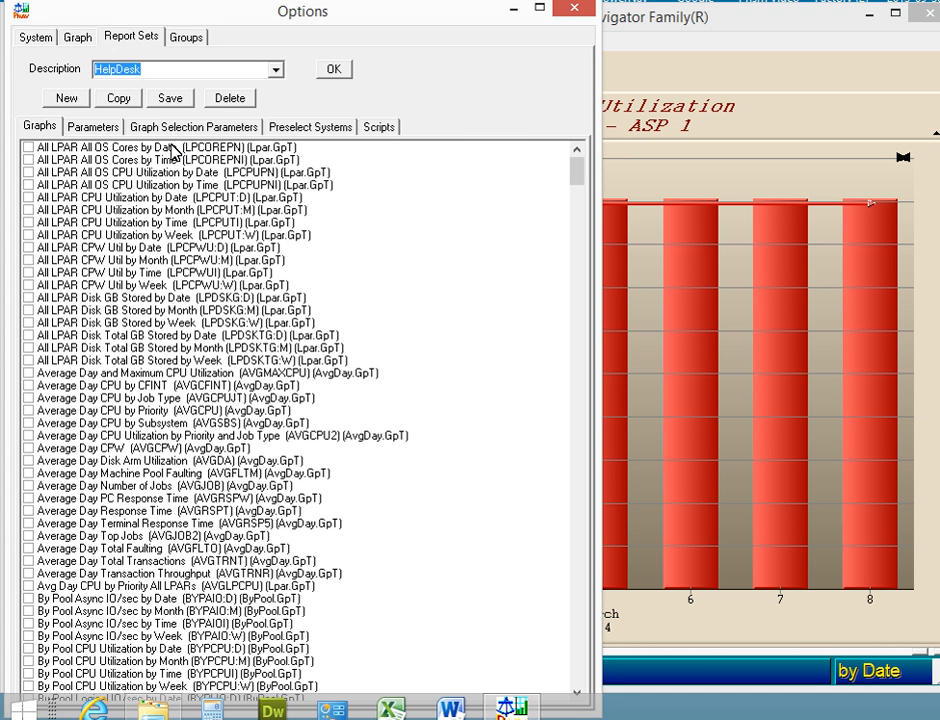
pyautogui.click(60, 98)
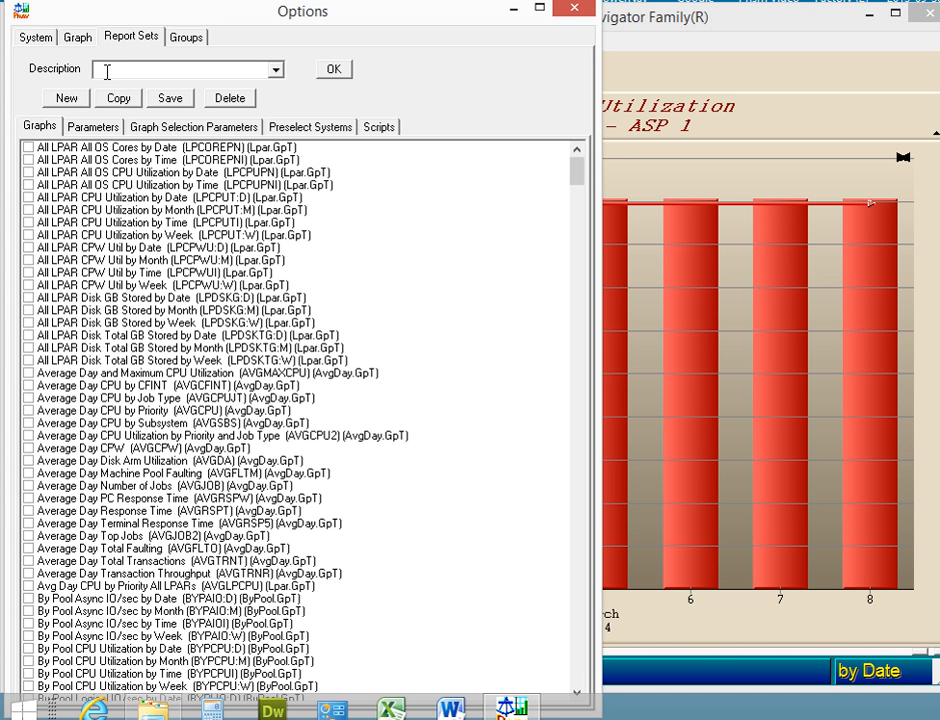
pyautogui.write('EXPO')
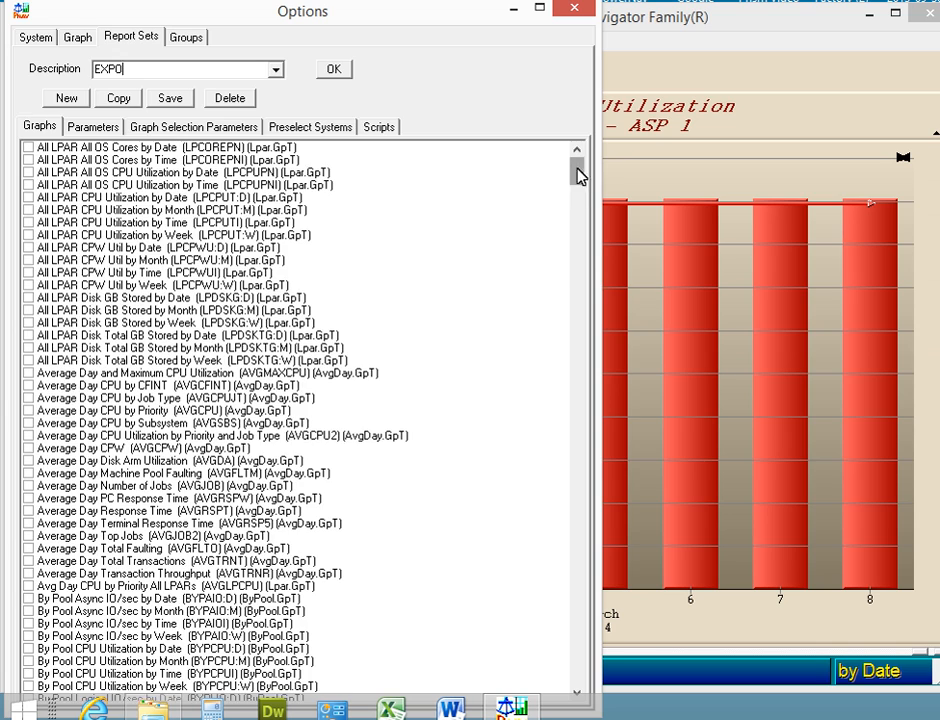
pyautogui.moveTo(578, 176); pyautogui.dragTo(571, 136)
# Step: Replace the EXPO report set's save-to-disk directory with C:\Reports
pyautogui.click(100, 130)
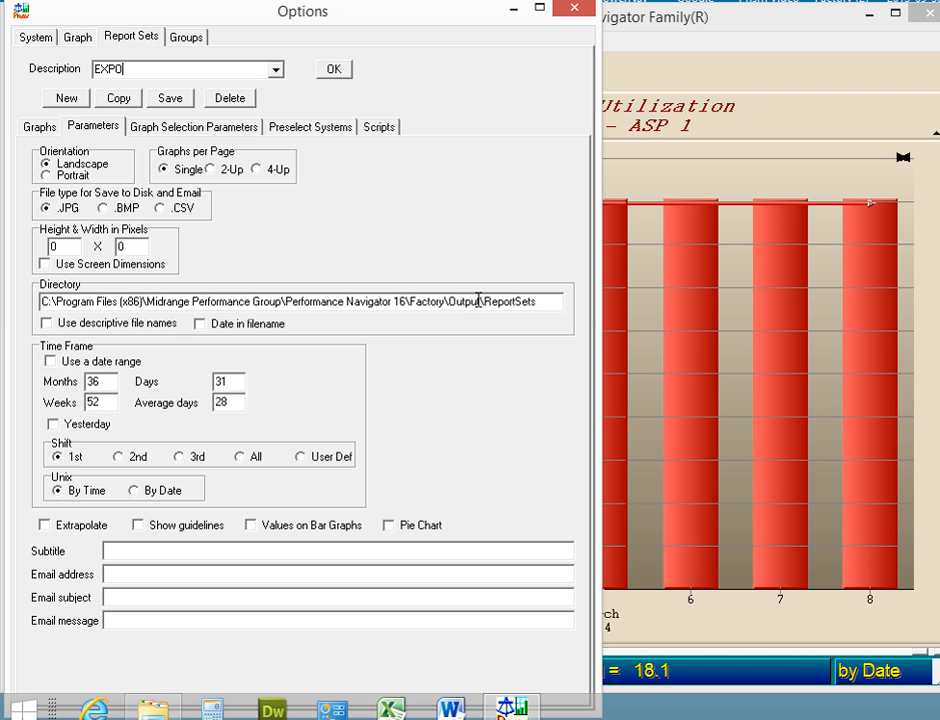
pyautogui.moveTo(477, 301); pyautogui.dragTo(543, 313)
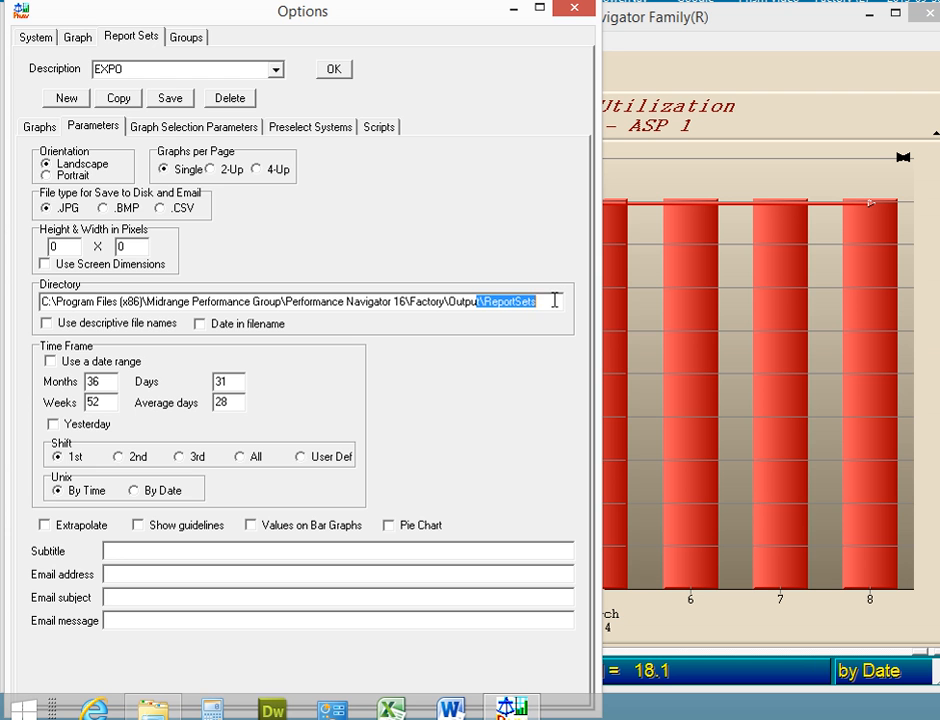
pyautogui.click(555, 300)
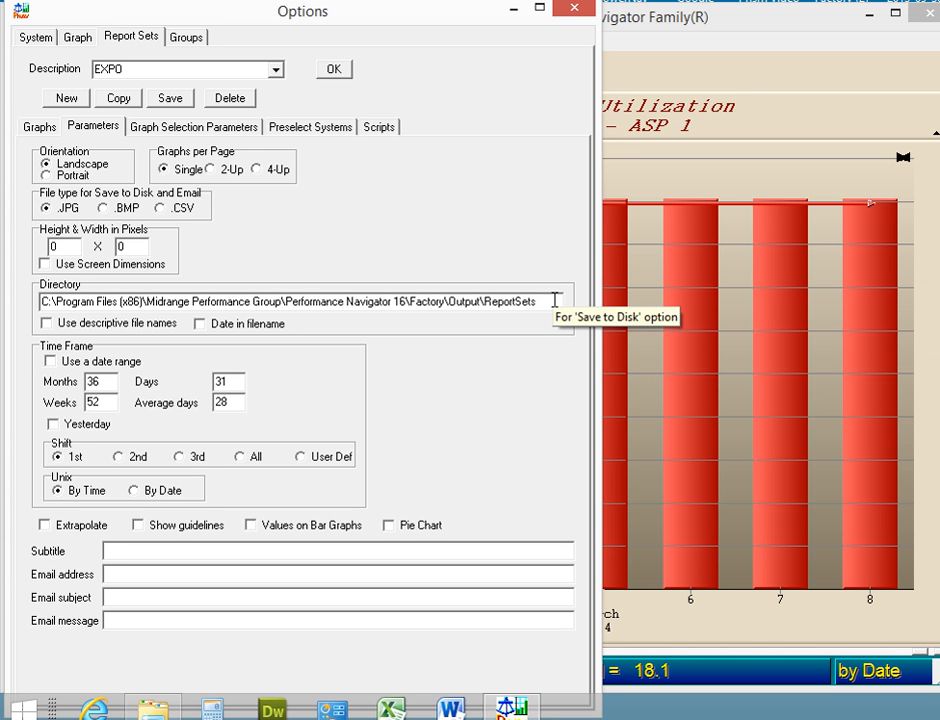
pyautogui.press('BackSpace')
pyautogui.press('BackSpace')
pyautogui.press('BackSpace')
pyautogui.press('BackSpace')
pyautogui.press('BackSpace')
pyautogui.press('BackSpace')
pyautogui.press('BackSpace')
pyautogui.press('BackSpace')
pyautogui.press('BackSpace')
pyautogui.press('BackSpace')
pyautogui.press('BackSpace')
pyautogui.press('BackSpace')
pyautogui.press('BackSpace')
pyautogui.press('BackSpace')
pyautogui.press('BackSpace')
pyautogui.press('BackSpace')
pyautogui.press('BackSpace')
pyautogui.press('BackSpace')
pyautogui.press('BackSpace')
pyautogui.press('BackSpace')
pyautogui.press('BackSpace')
pyautogui.press('BackSpace')
pyautogui.press('BackSpace')
pyautogui.press('BackSpace')
pyautogui.press('BackSpace')
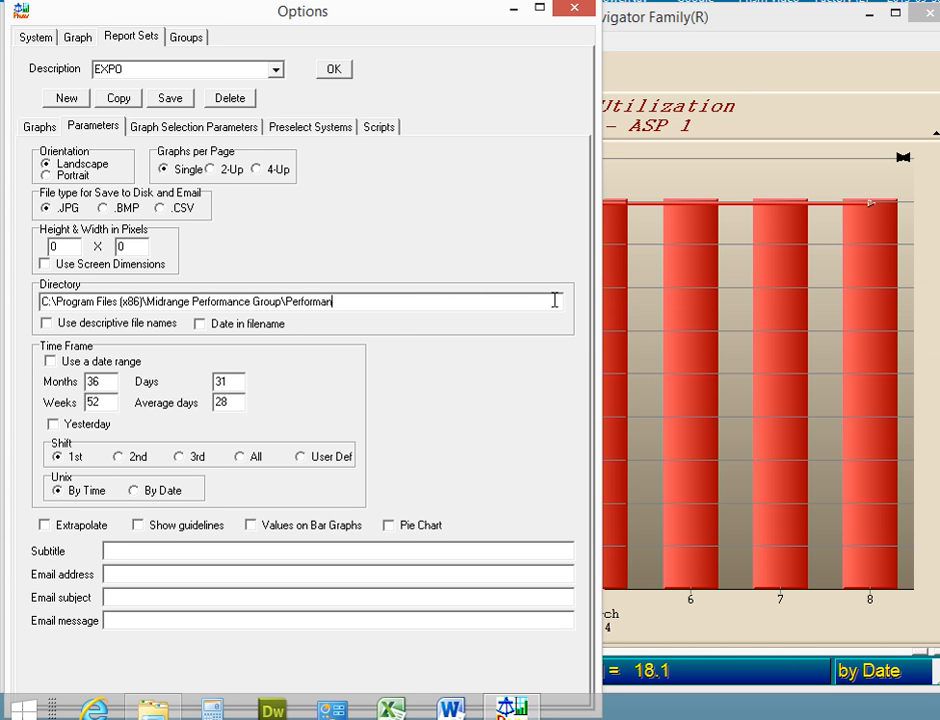
pyautogui.press('BackSpace')
pyautogui.press('BackSpace')
pyautogui.press('BackSpace')
pyautogui.press('BackSpace')
pyautogui.press('BackSpace')
pyautogui.press('BackSpace')
pyautogui.press('BackSpace')
pyautogui.press('BackSpace')
pyautogui.press('BackSpace')
pyautogui.press('BackSpace')
pyautogui.press('BackSpace')
pyautogui.press('BackSpace')
pyautogui.press('BackSpace')
pyautogui.press('BackSpace')
pyautogui.press('BackSpace')
pyautogui.press('BackSpace')
pyautogui.press('BackSpace')
pyautogui.press('BackSpace')
pyautogui.press('BackSpace')
pyautogui.press('BackSpace')
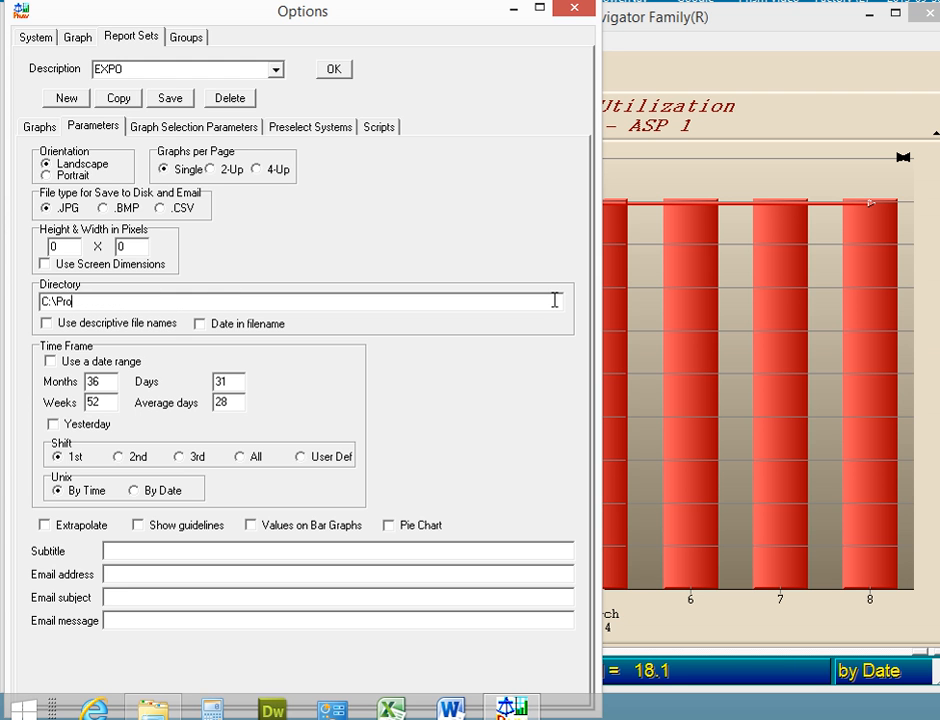
pyautogui.write('Reports')
# Step: Preselect the system MPG520P for the EXPO report set
pyautogui.click(250, 132)
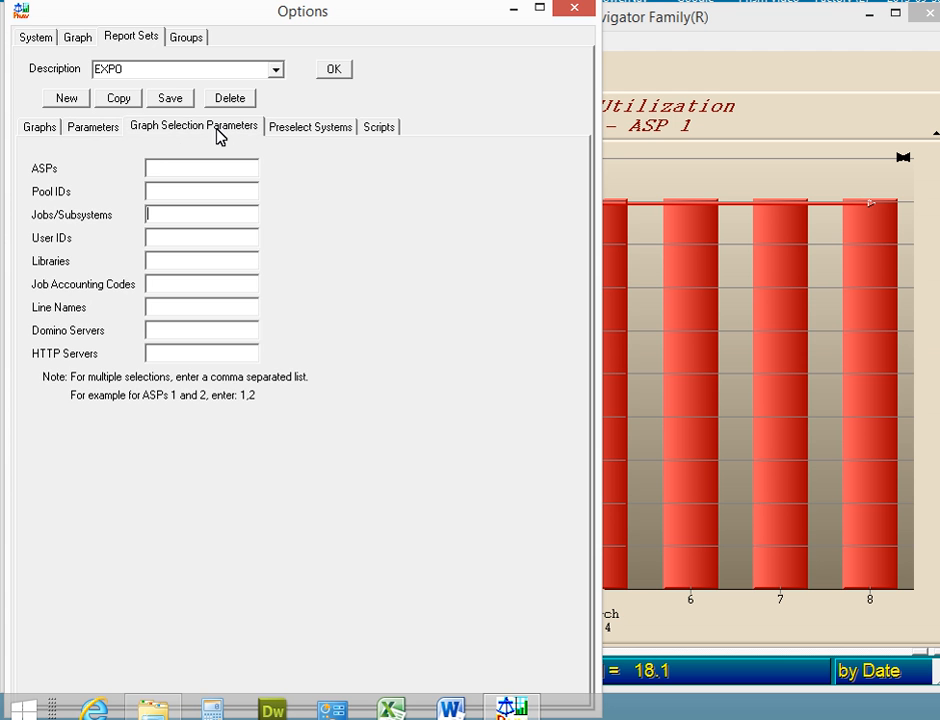
pyautogui.click(302, 128)
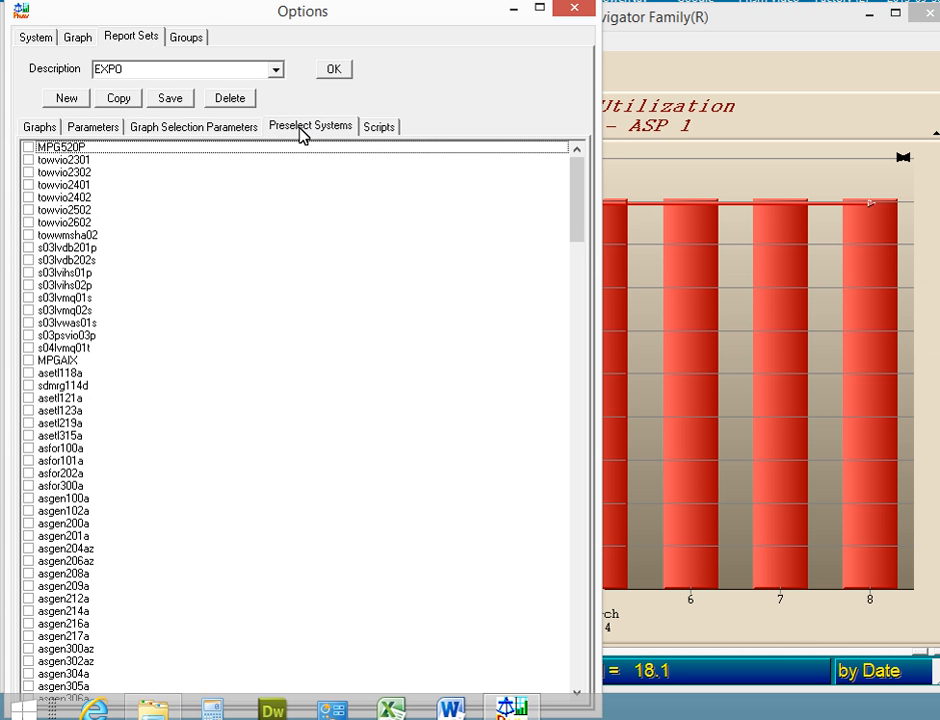
pyautogui.moveTo(579, 226); pyautogui.dragTo(560, 147)
pyautogui.click(29, 148)
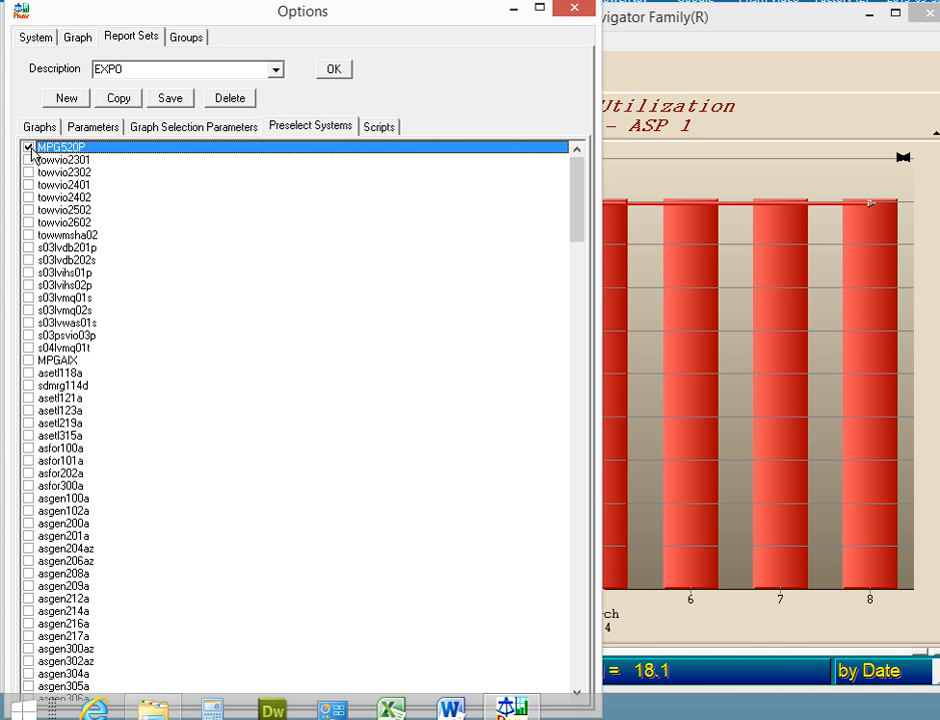
# Step: Add the EXPO Data Collection (Multiplatform) script EXPO.GPS to the report set and save it
pyautogui.click(381, 128)
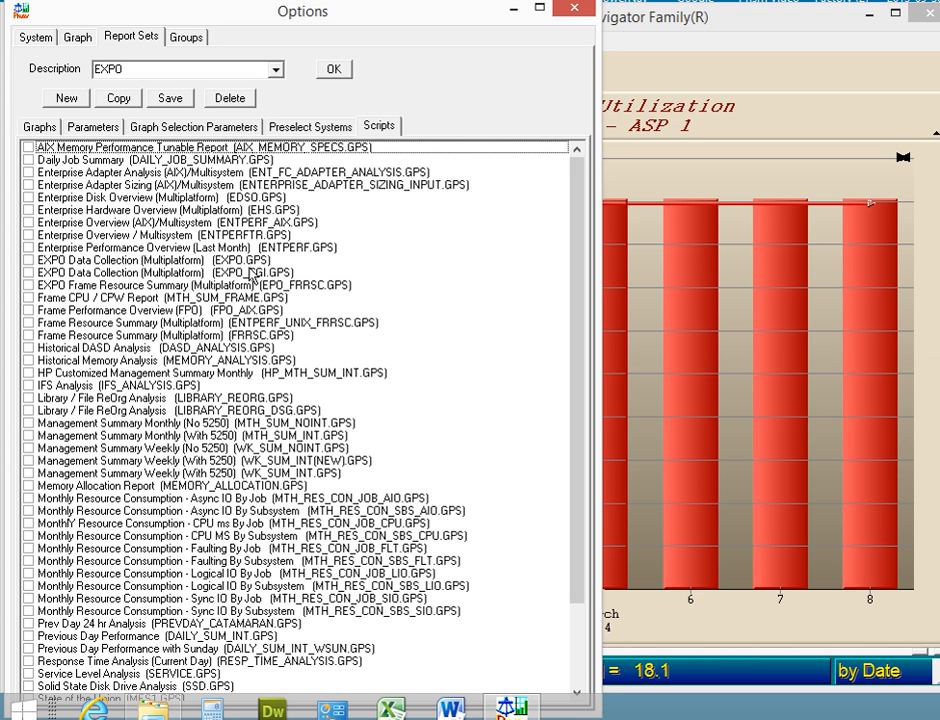
pyautogui.click(29, 260)
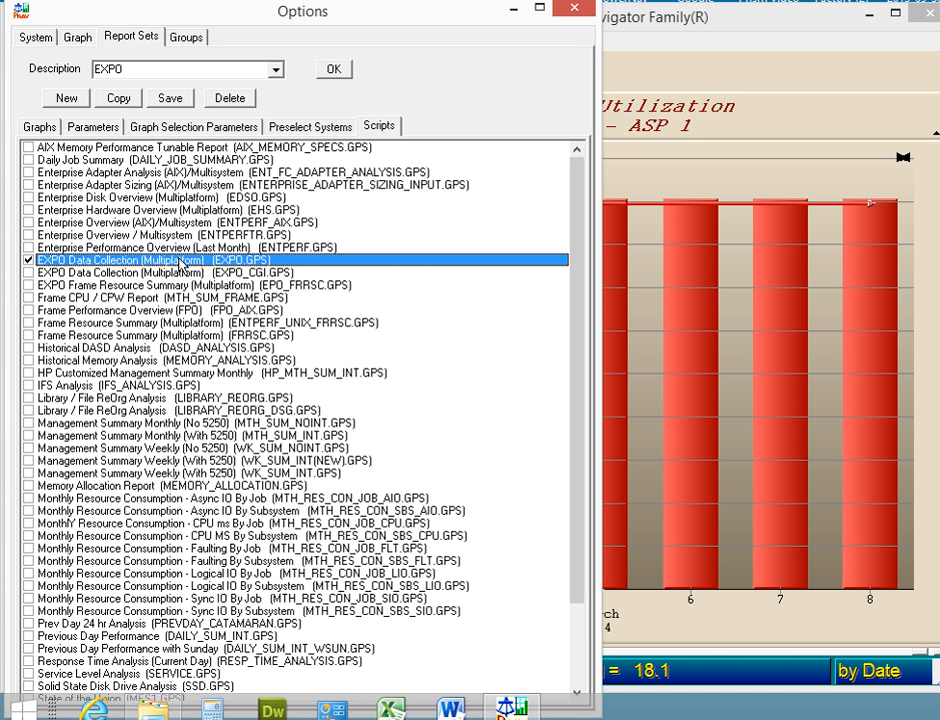
pyautogui.click(170, 100)
pyautogui.click(332, 70)
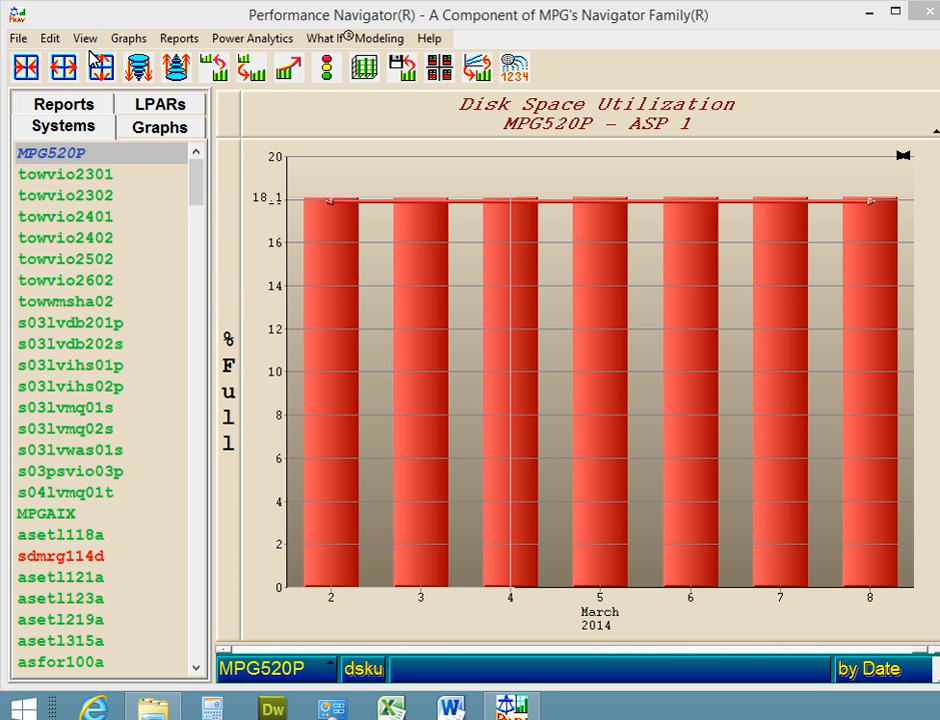
# Step: Run the EXPO report set in production mode, saving its output to disk
pyautogui.click(18, 39)
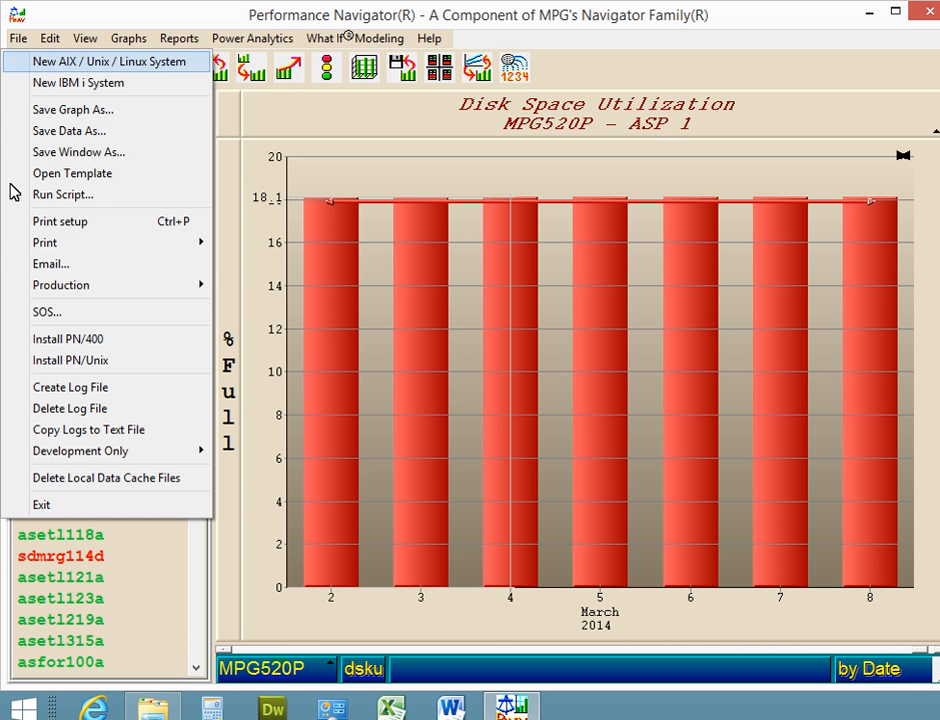
pyautogui.moveTo(47, 292)
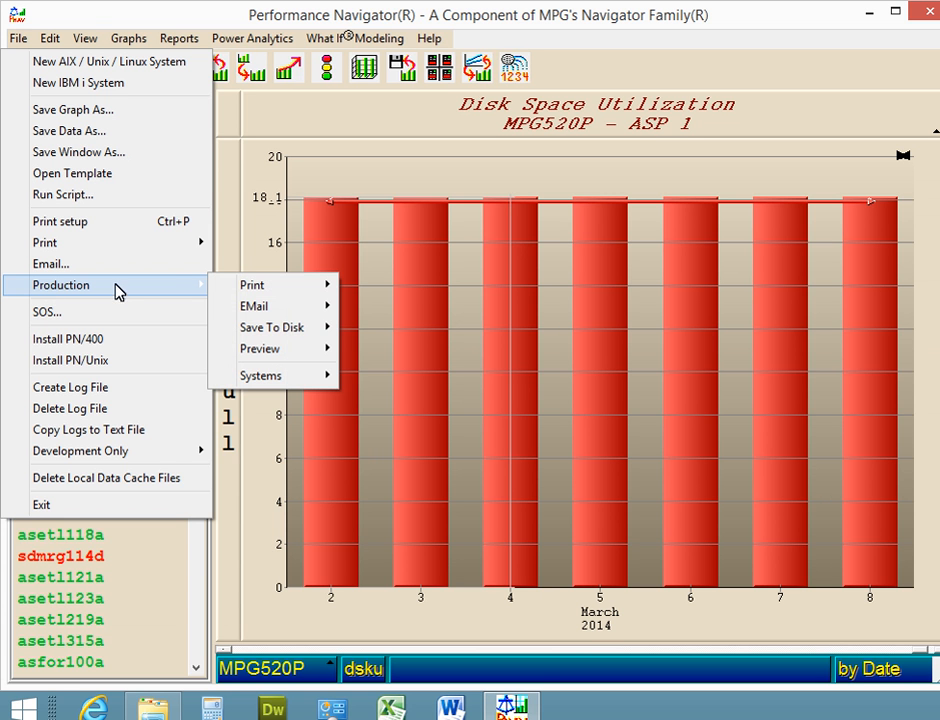
pyautogui.moveTo(277, 332)
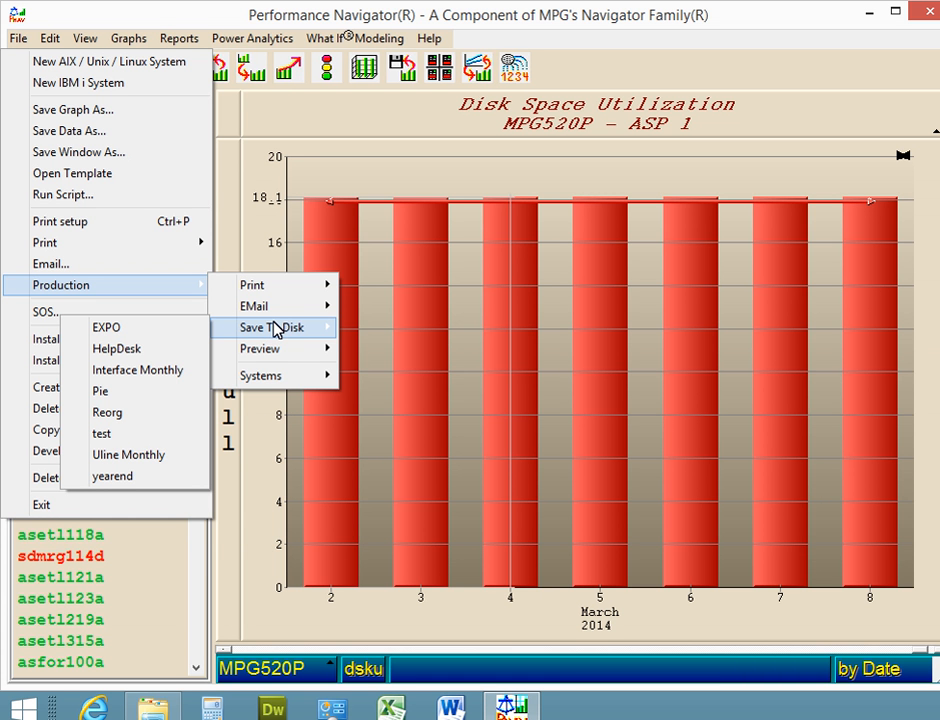
pyautogui.click(127, 331)
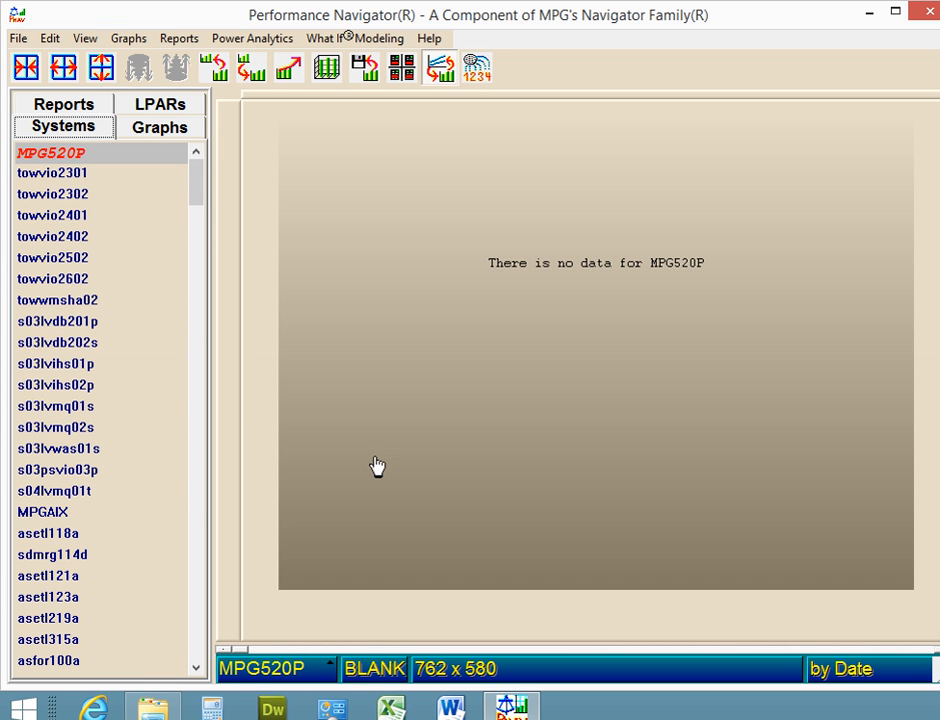
# Step: Follow the CPU utilization graphs during the production run and check the EPO output folder in File Explorer
pyautogui.click(388, 665)
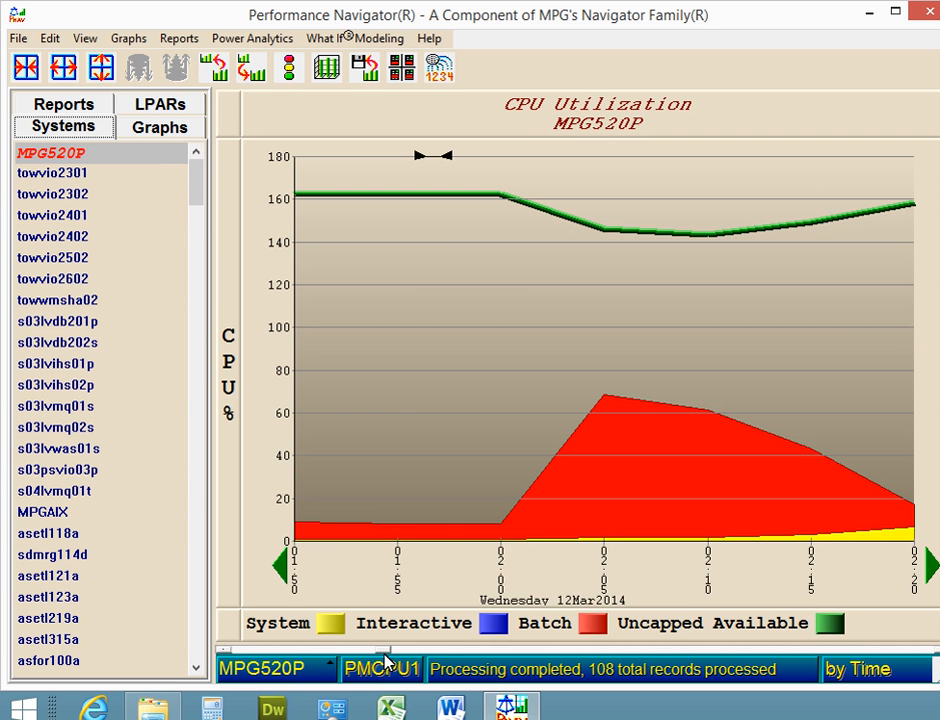
pyautogui.click(450, 457)
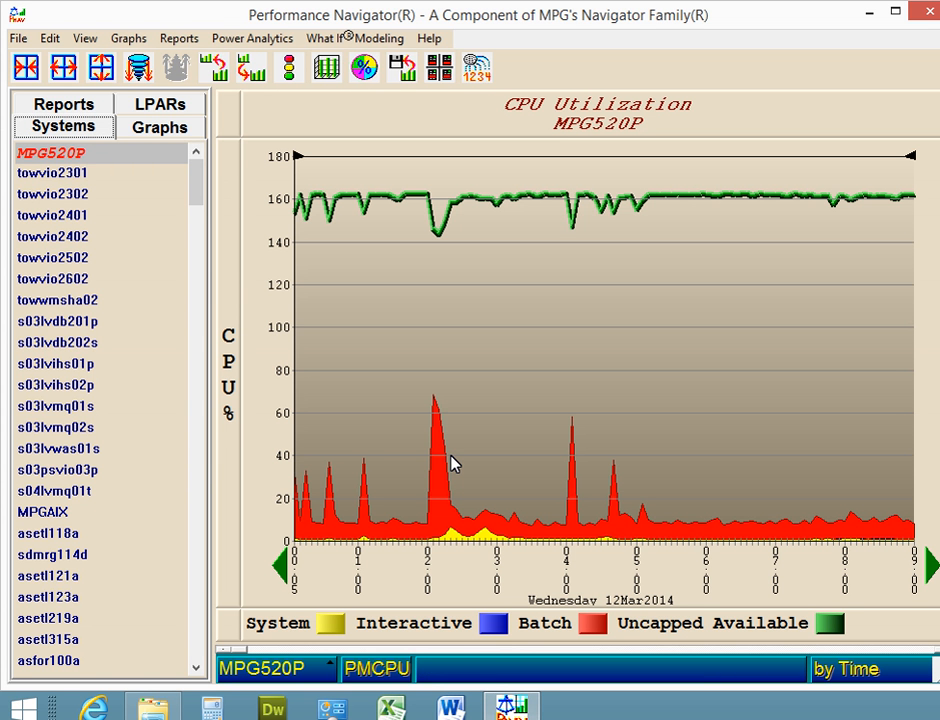
pyautogui.click(450, 457)
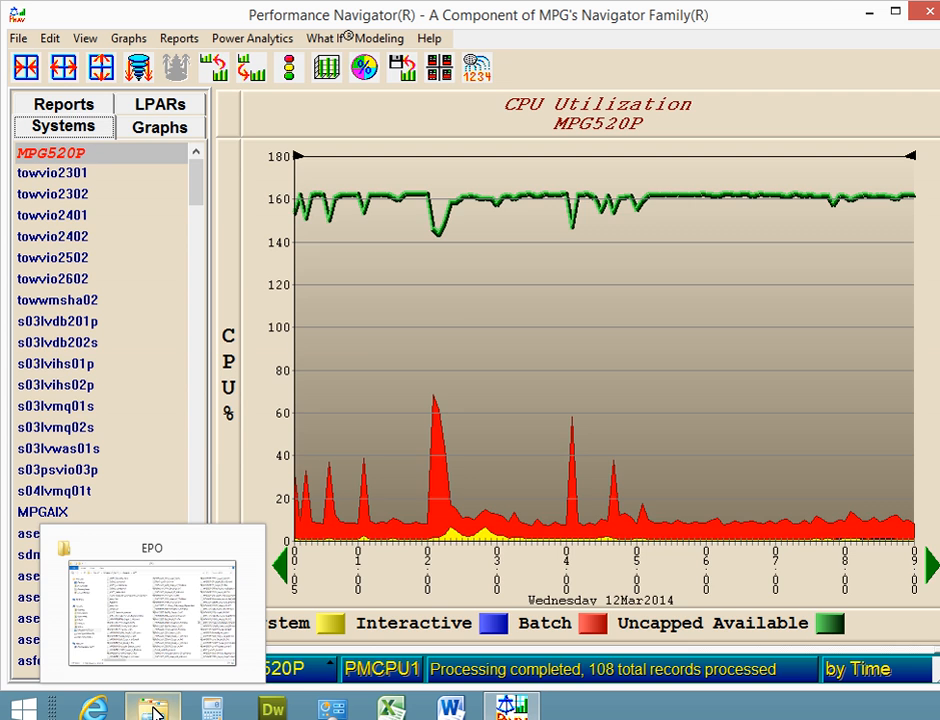
pyautogui.click(155, 710)
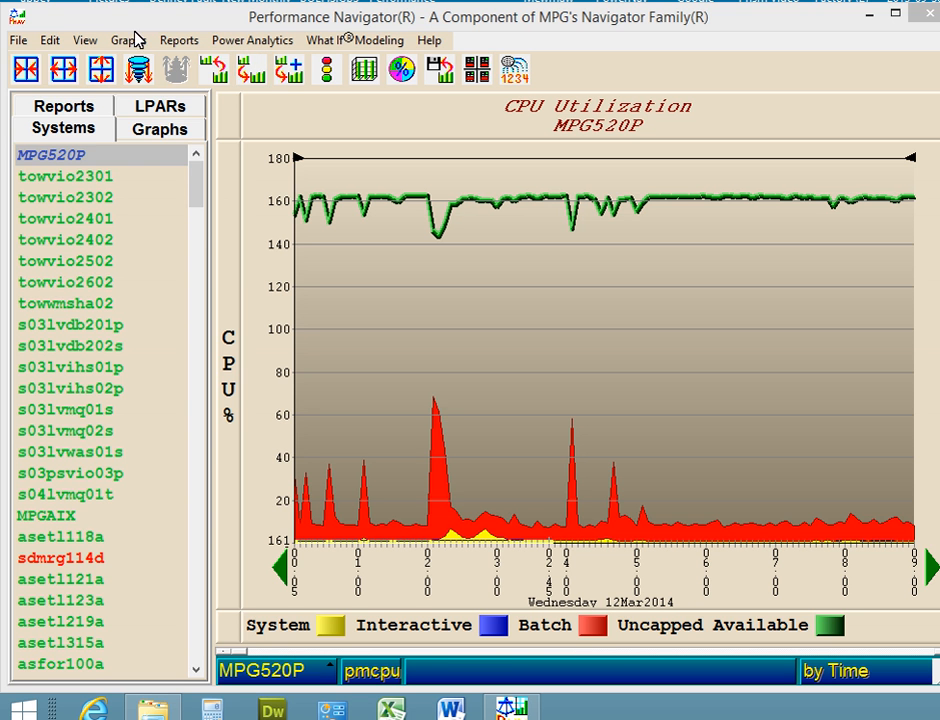
# Step: View the EXPO overview page from Performance Navigator and close it
pyautogui.click(50, 42)
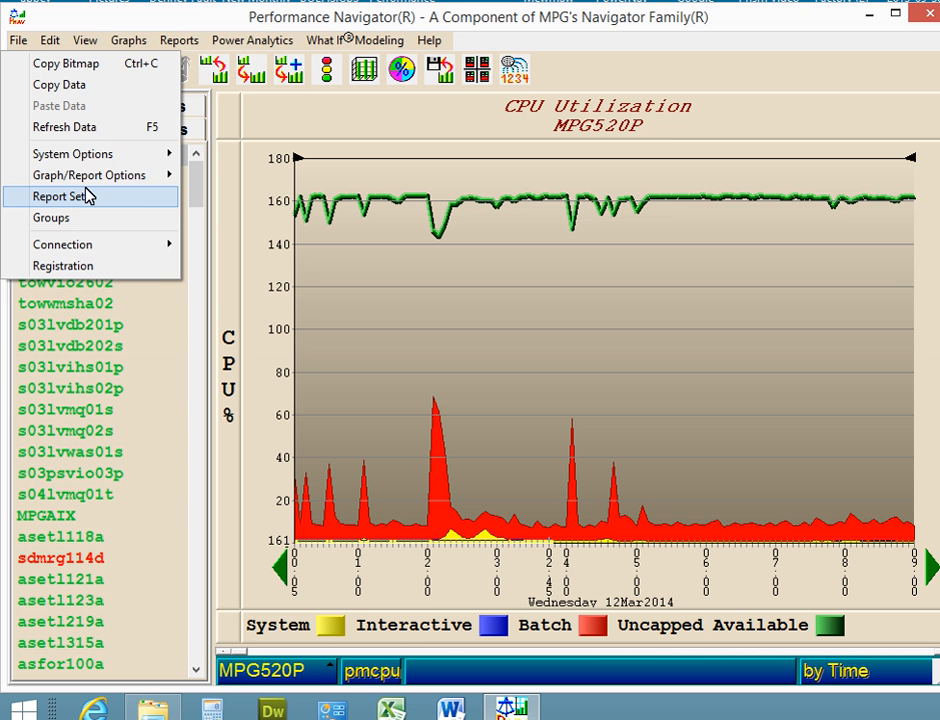
pyautogui.click(564, 118)
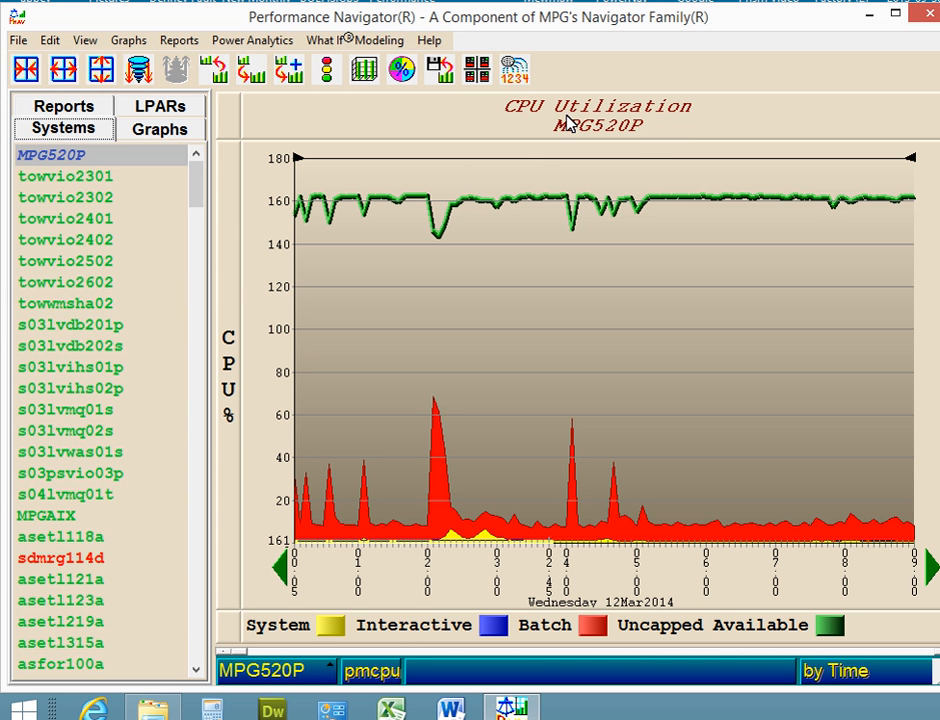
pyautogui.click(88, 42)
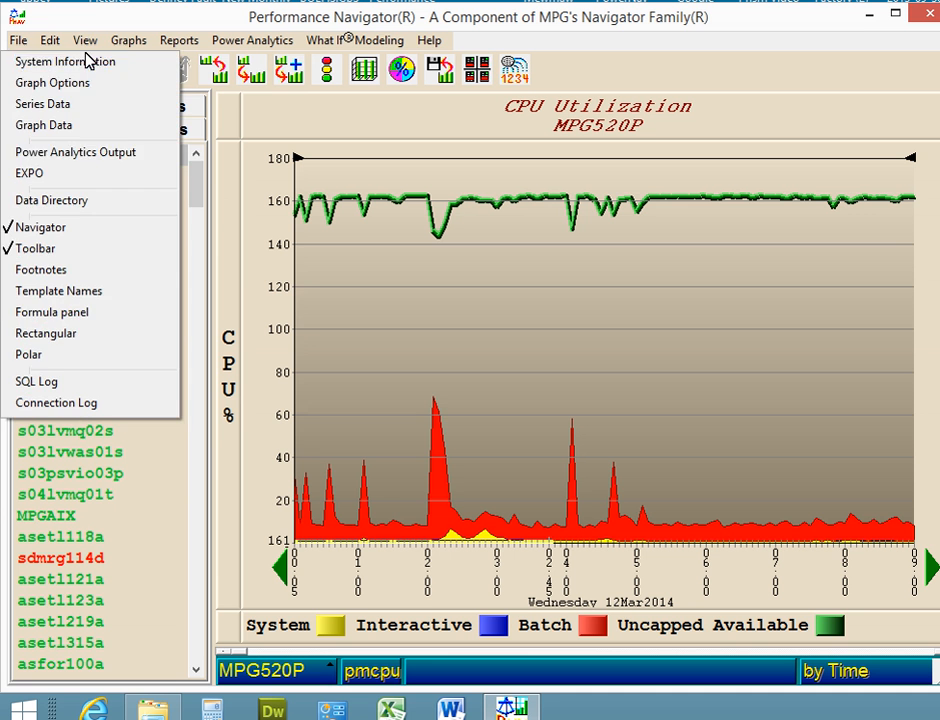
pyautogui.click(60, 172)
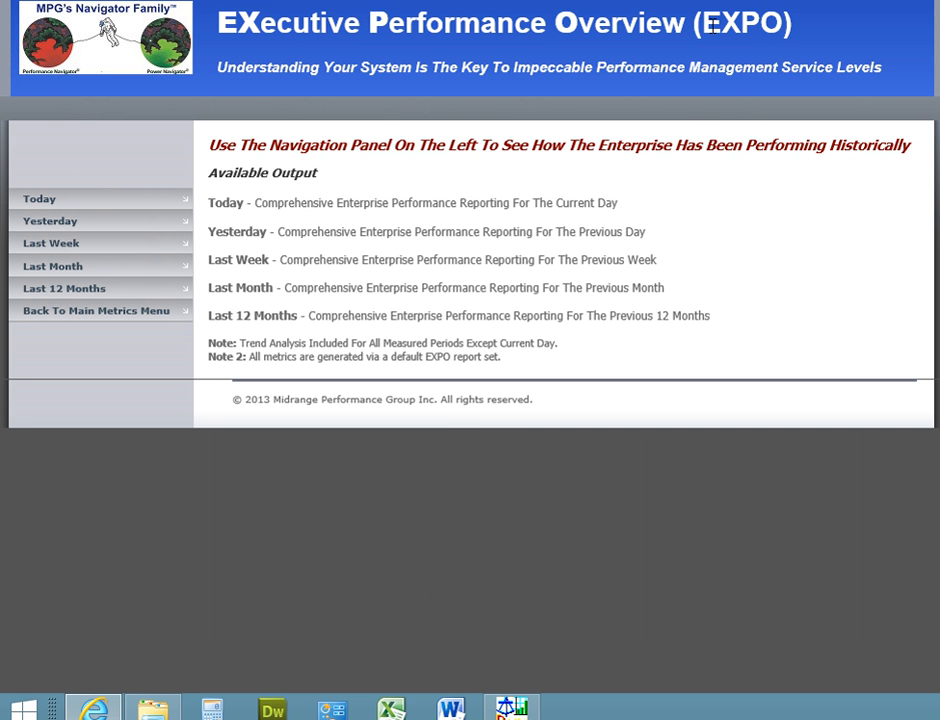
pyautogui.hotkey('alt', 'F4')
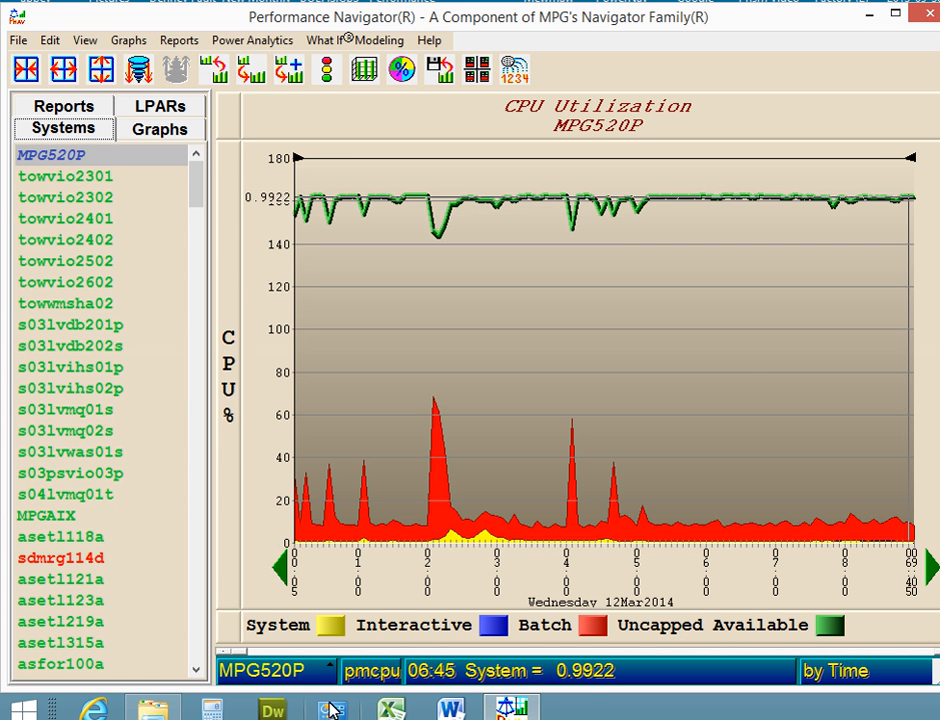
# Step: Show the Windows desktop and open the overview through the EXPO Output shortcut
pyautogui.rightClick(590, 706)
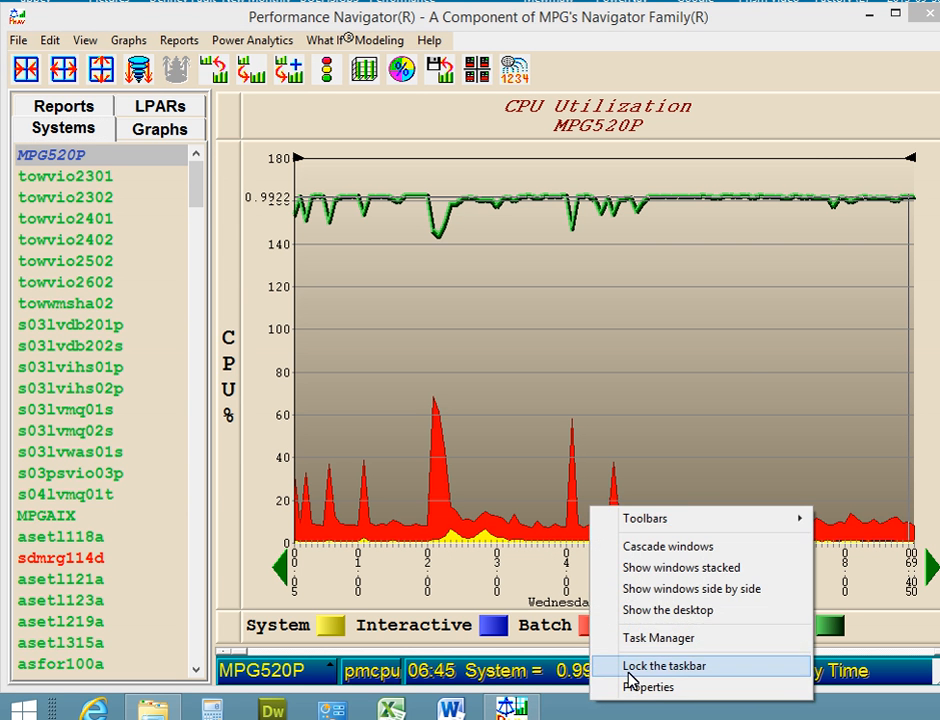
pyautogui.click(663, 621)
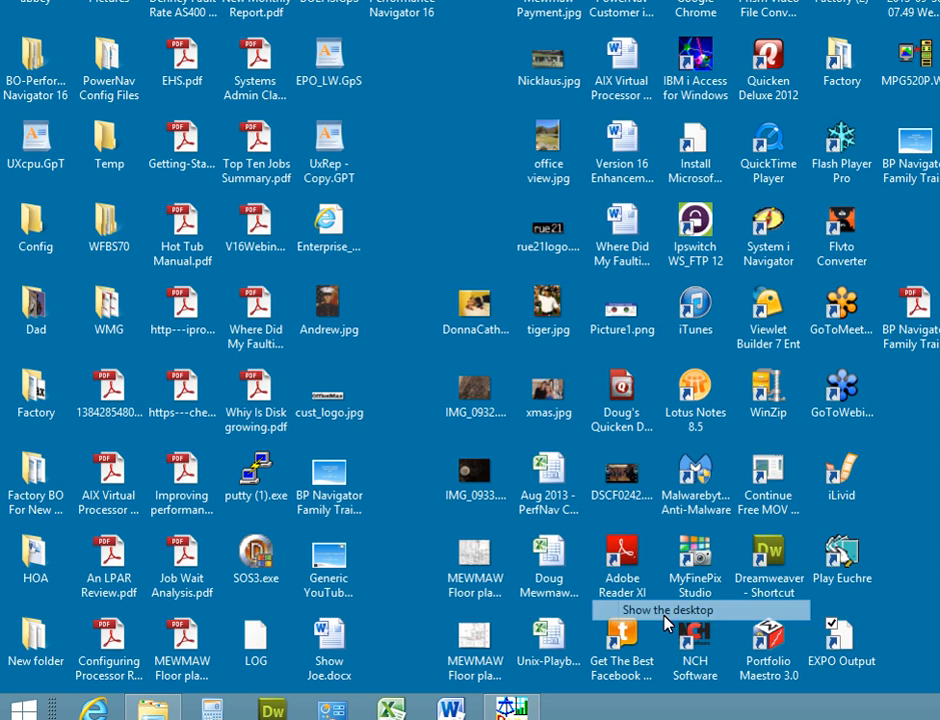
pyautogui.click(838, 645)
pyautogui.doubleClick(838, 645)
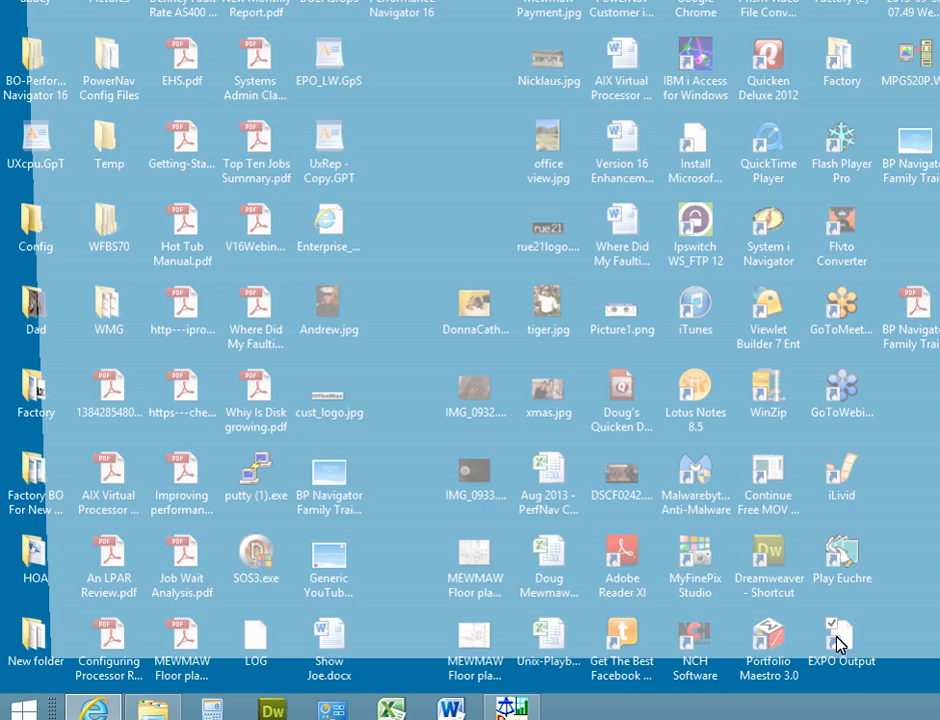